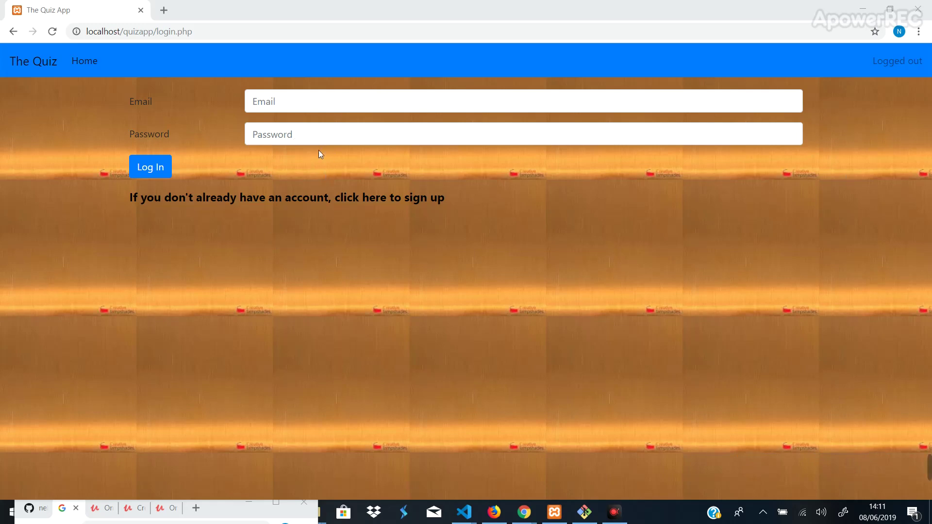
# - Switch to the sign-up form and fill the e-mail from the saved autofill suggestion
pyautogui.click(252, 199)
pyautogui.click(367, 100)
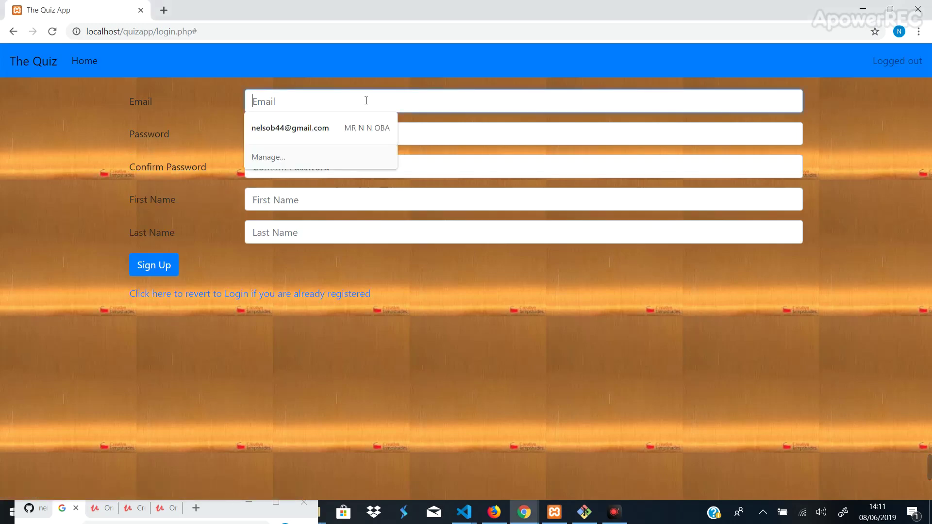
pyautogui.write('y')
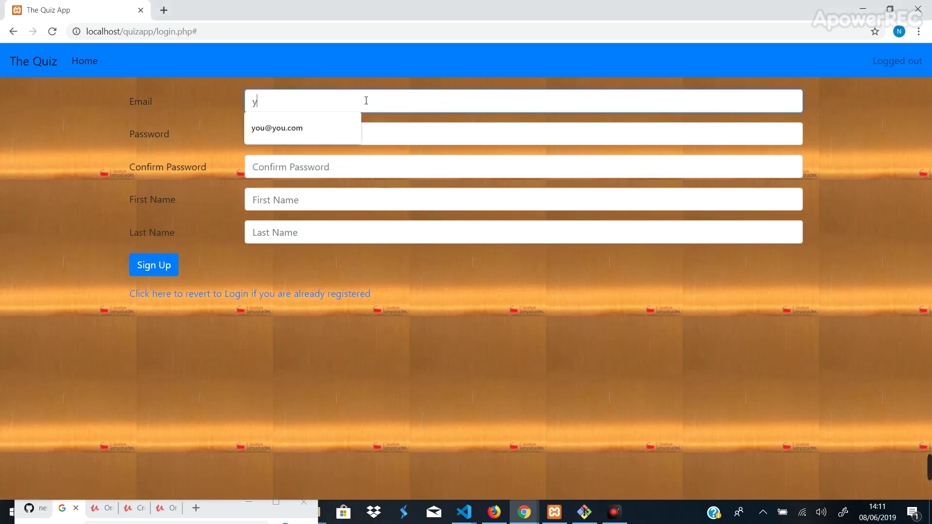
pyautogui.write('ou@you.com')
pyautogui.click(315, 127)
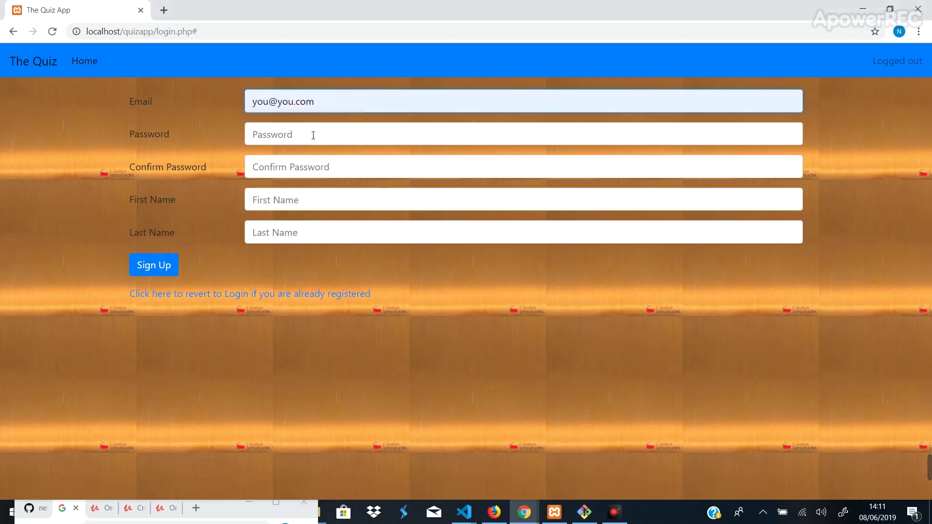
# - Enter the account password and confirm it in the second field
pyautogui.click(313, 135)
pyautogui.write('1234')
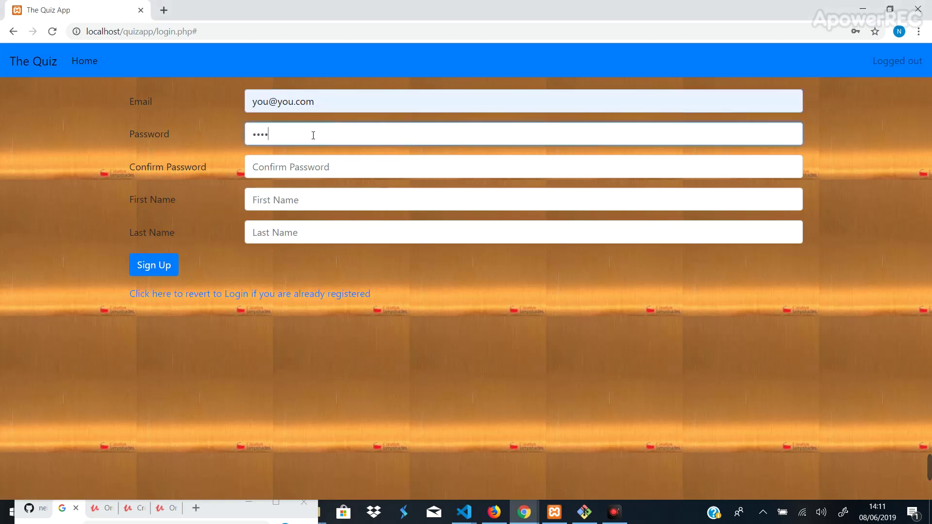
pyautogui.write('5678')
pyautogui.press('Tab')
pyautogui.write('1234567')
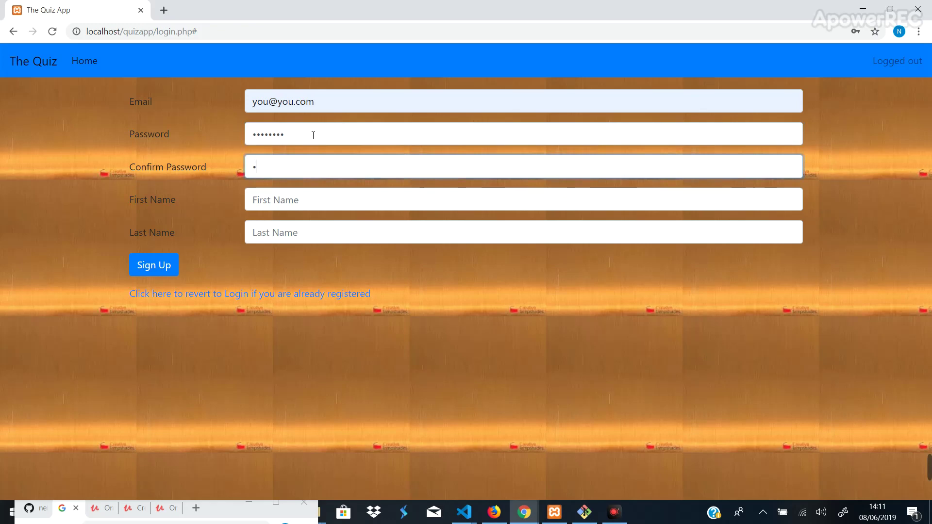
pyautogui.write('8')
# - Fill in the account's first and last names
pyautogui.press('Tab')
pyautogui.write('you')
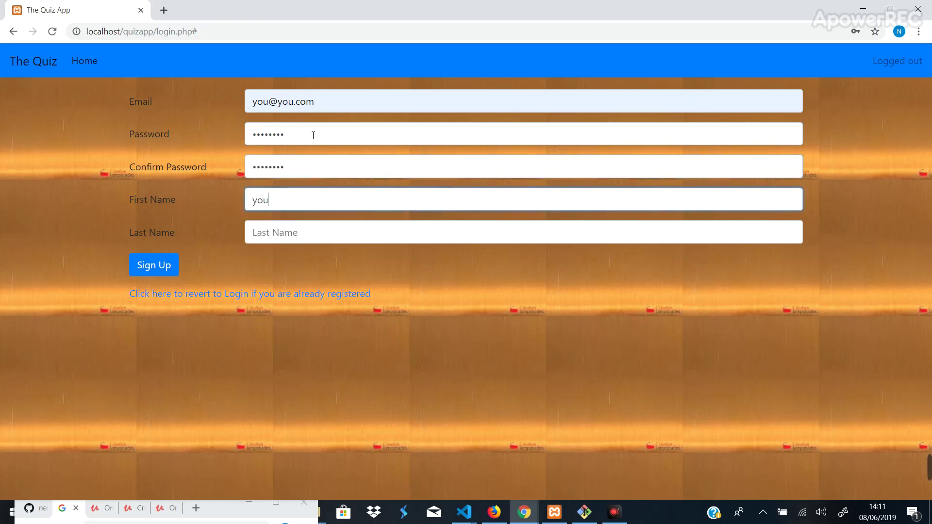
pyautogui.press('Tab')
pyautogui.write('you')
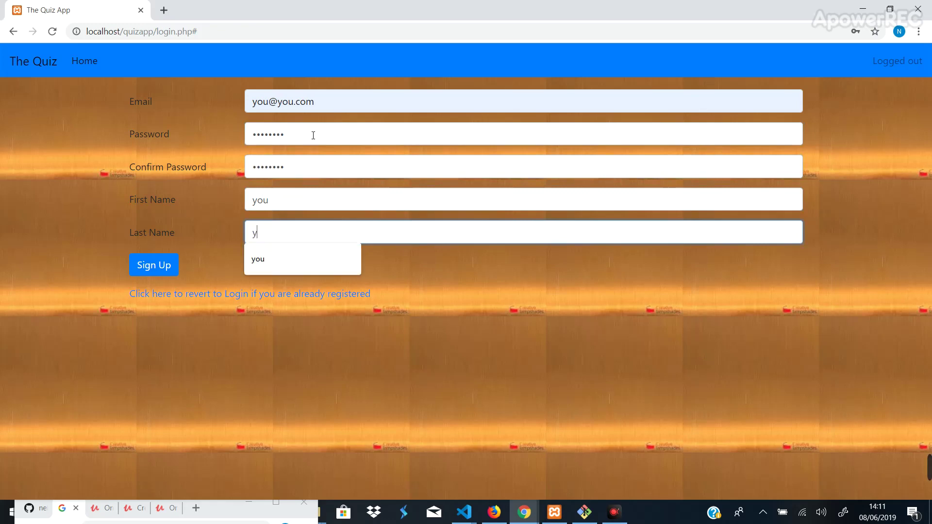
# - Create the account, keep english as the subject, and start the english quiz
pyautogui.click(147, 269)
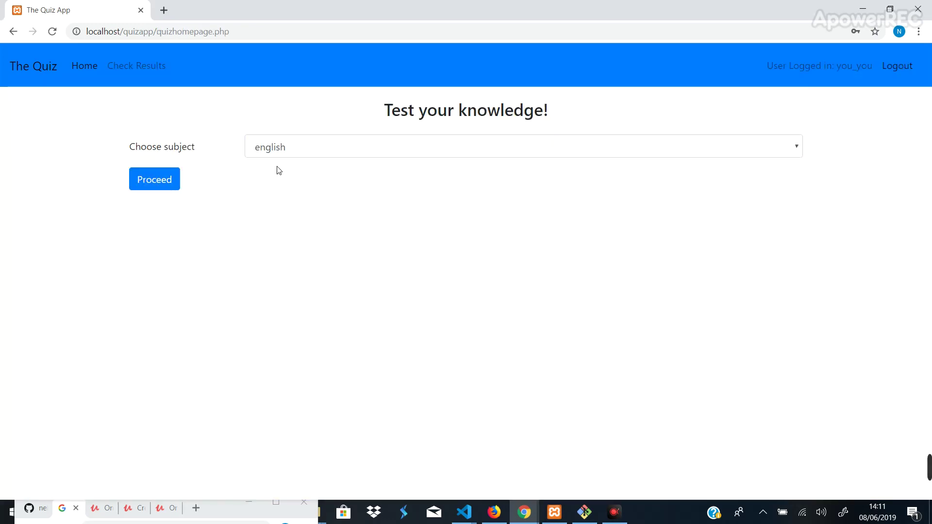
pyautogui.click(290, 148)
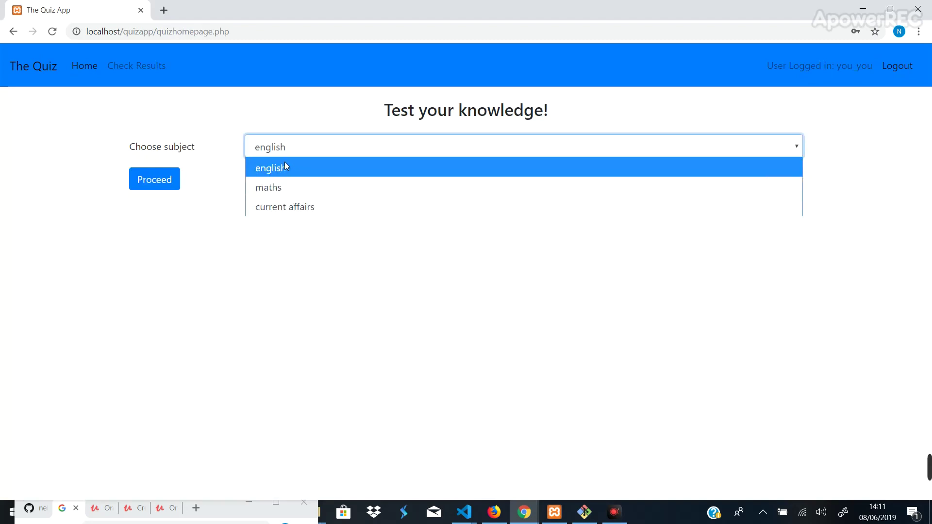
pyautogui.click(285, 167)
pyautogui.click(151, 189)
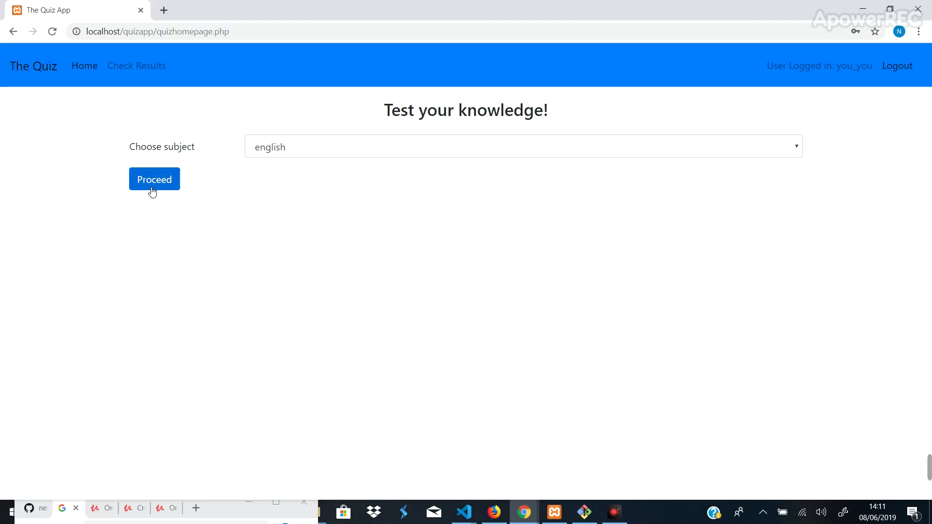
# - Answer questions 1–3 with came, went and oxen
pyautogui.click(381, 164)
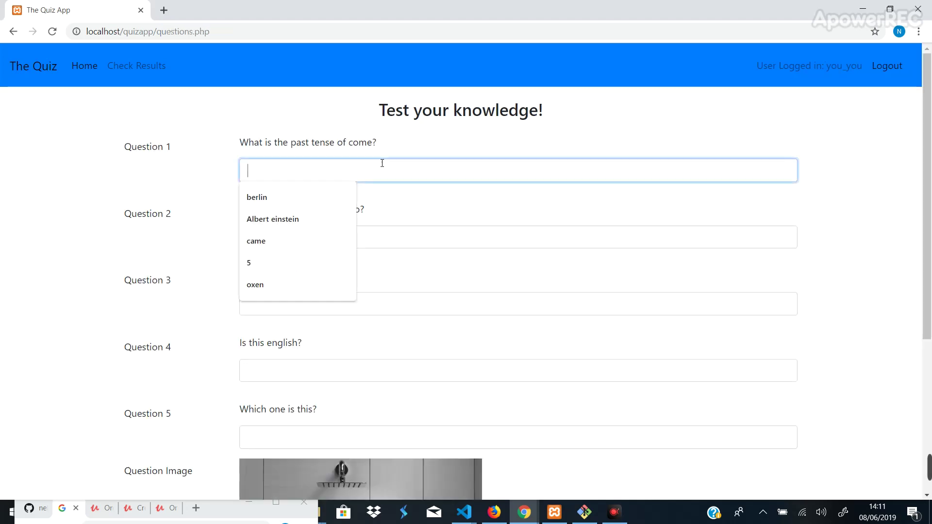
pyautogui.click(282, 242)
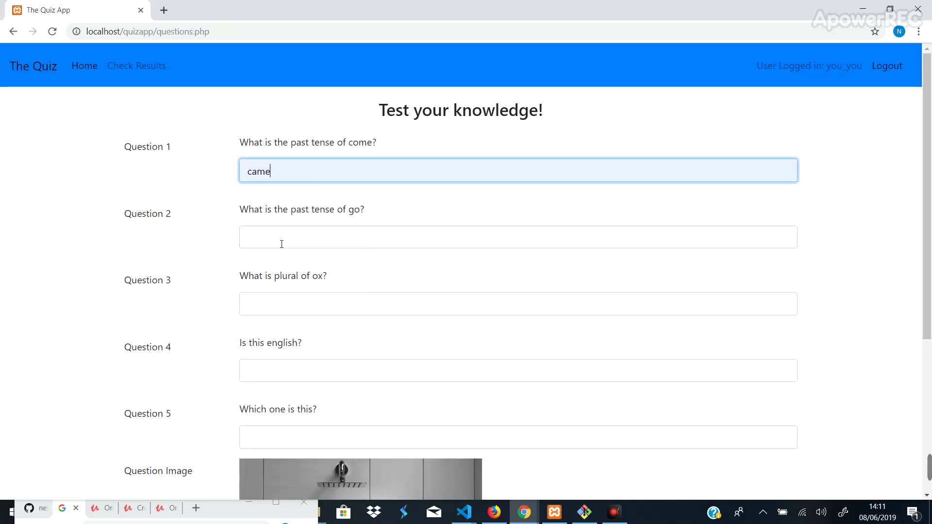
pyautogui.click(317, 243)
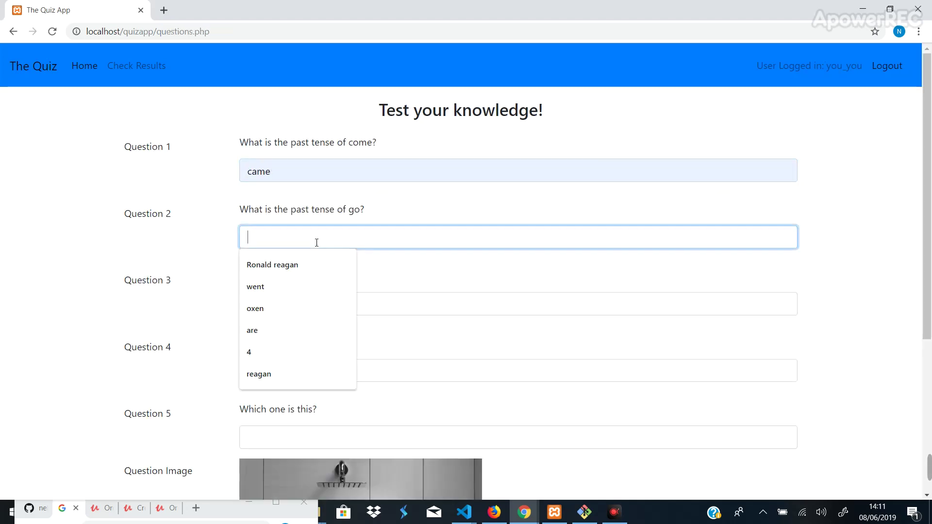
pyautogui.click(294, 285)
pyautogui.click(290, 306)
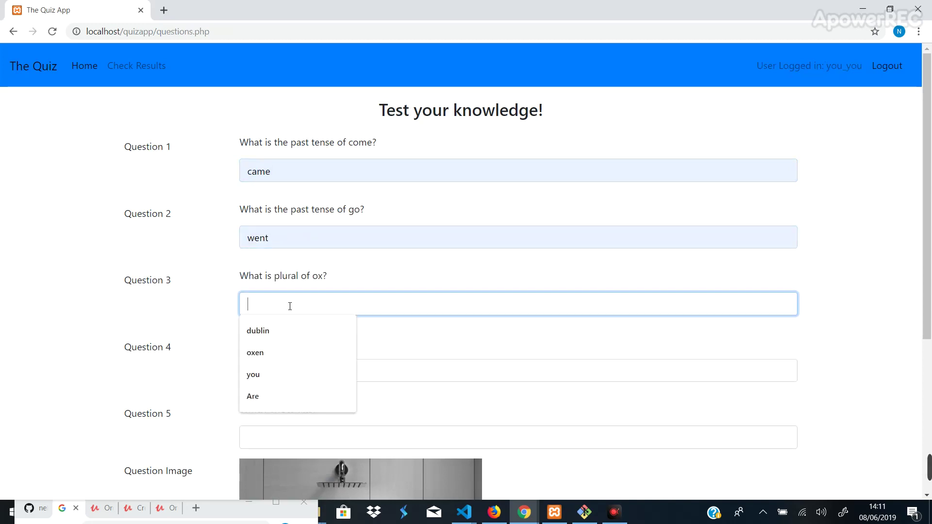
pyautogui.click(272, 353)
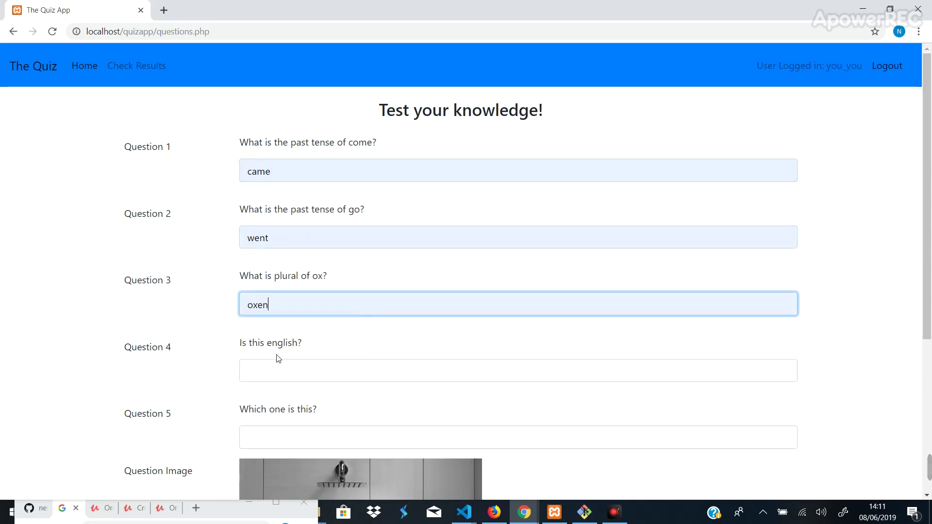
# - Leave question 4 blank and answer question 5 with bathroom
pyautogui.click(304, 368)
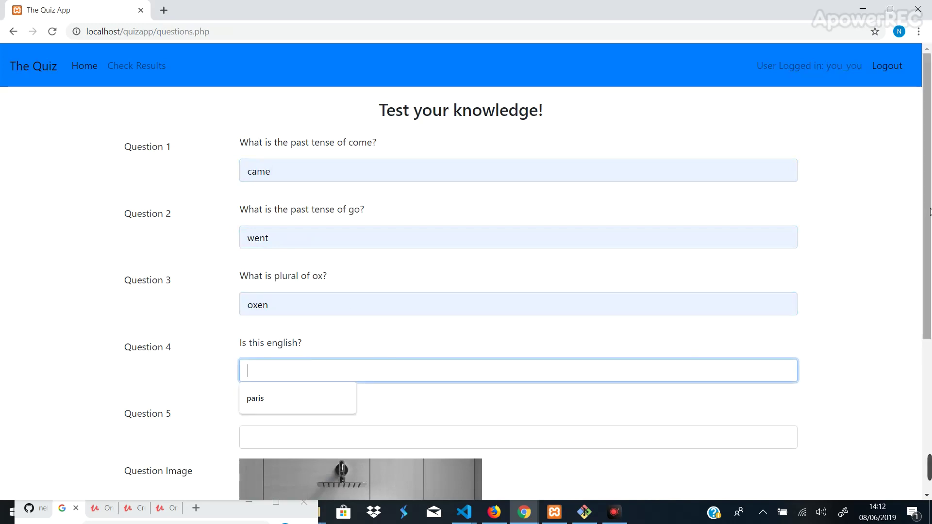
pyautogui.scroll(-1, 930, 228)
pyautogui.scroll(-3, 930, 236)
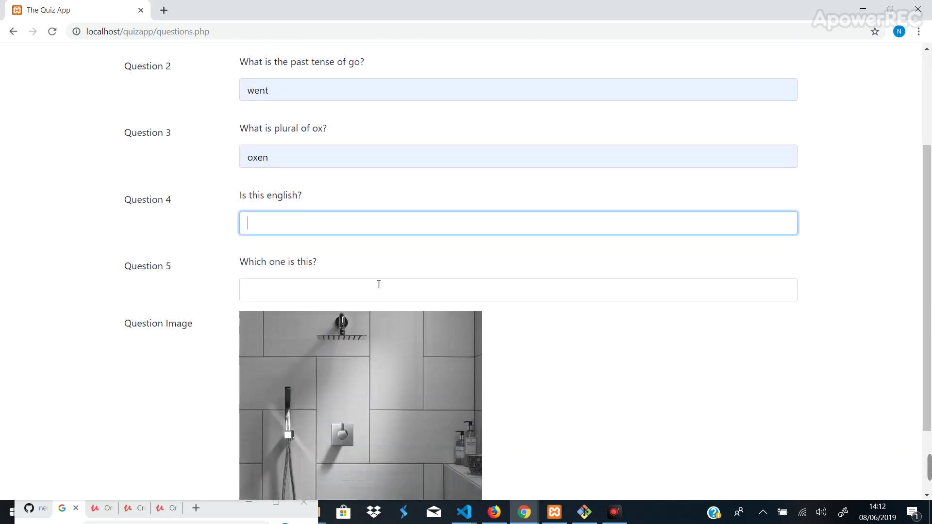
pyautogui.click(379, 286)
pyautogui.click(285, 317)
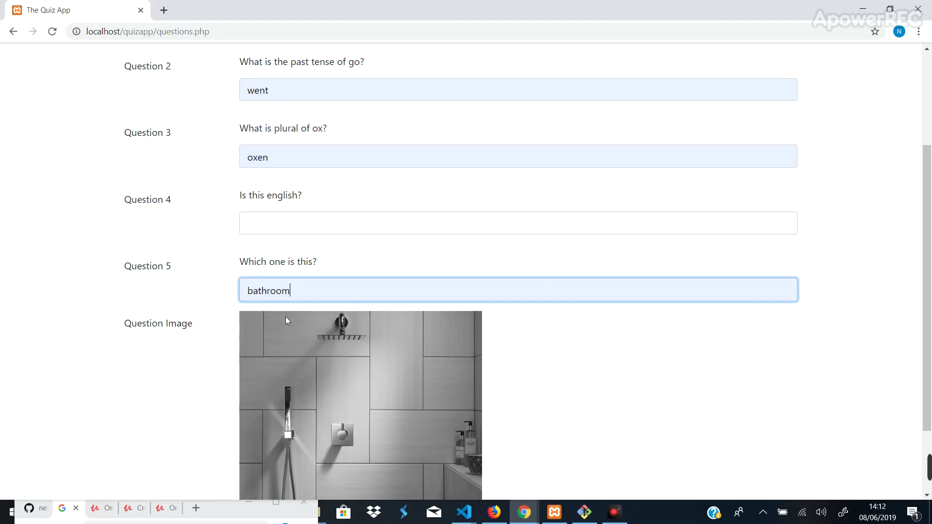
pyautogui.scroll(-3, 929, 239)
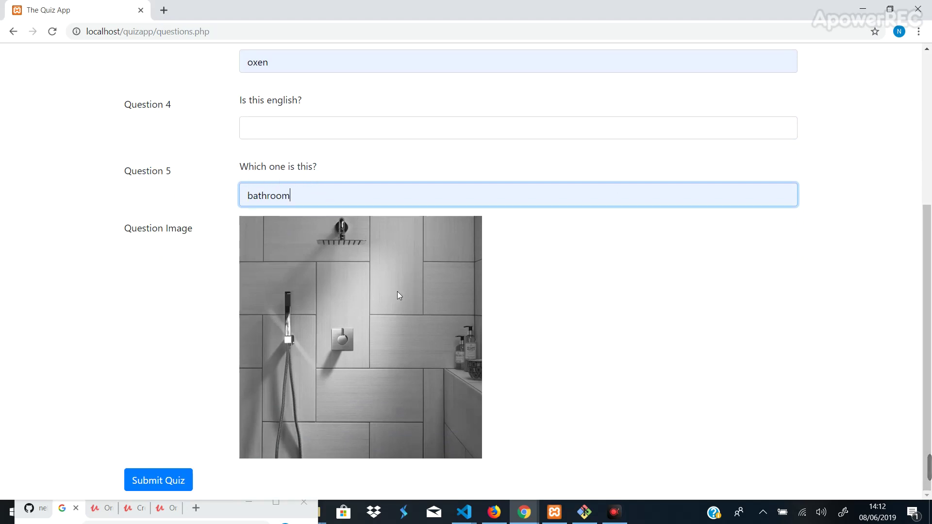
# - Submit the english quiz and see the 80% score in the results table
pyautogui.click(165, 480)
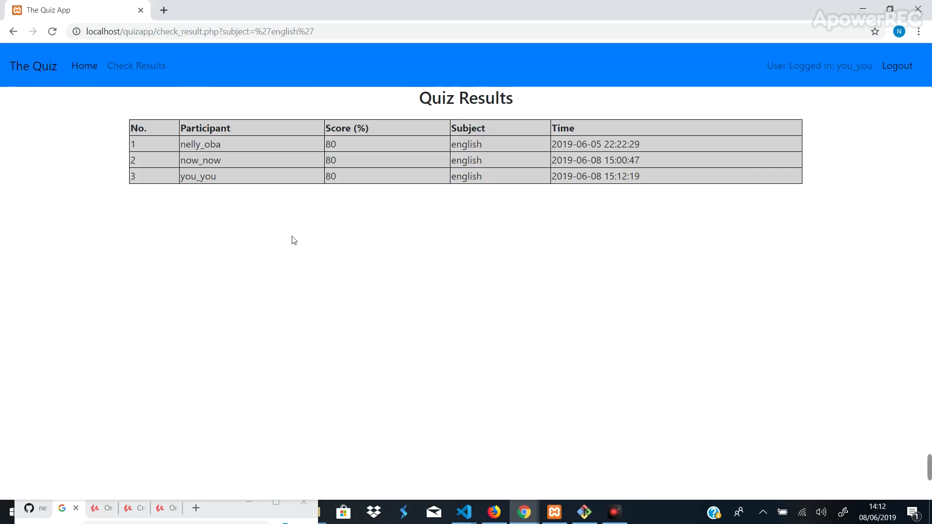
# - Return to the quiz home page and start the current affairs quiz
pyautogui.click(92, 68)
pyautogui.click(310, 150)
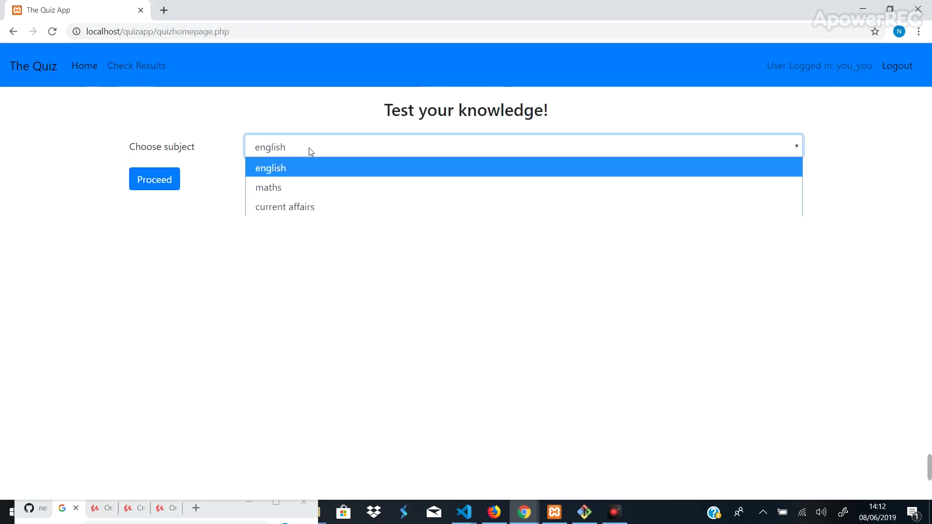
pyautogui.click(302, 207)
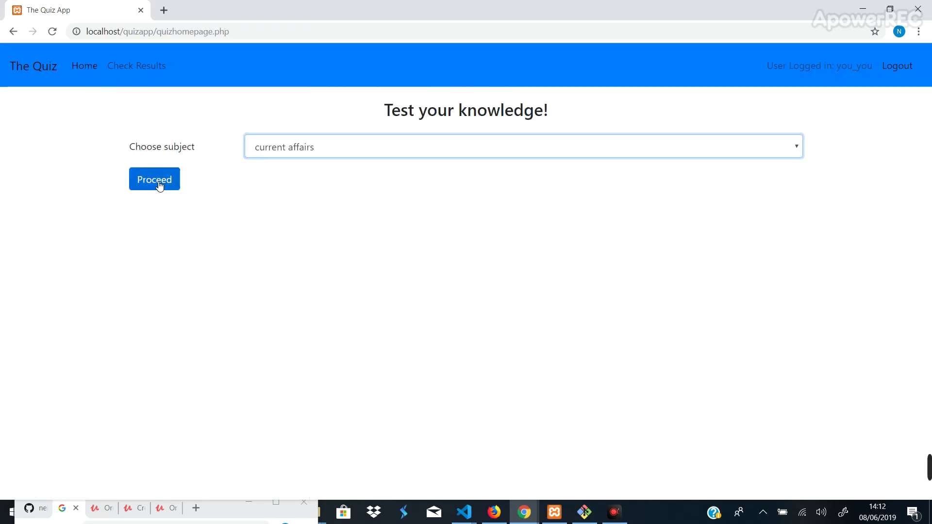
pyautogui.click(160, 186)
# - Answer questions 1–4 with berlin, Ronald reagan, dublin and paris
pyautogui.click(431, 170)
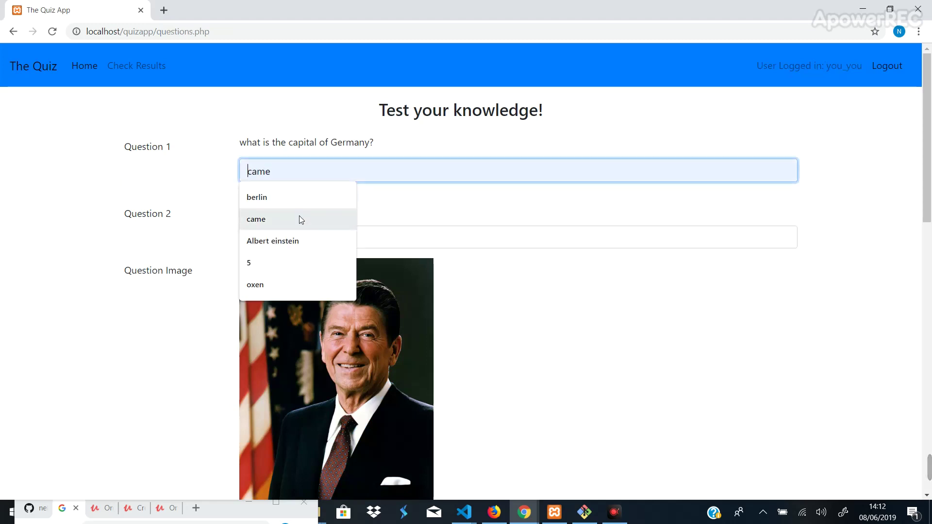
pyautogui.click(296, 197)
pyautogui.click(332, 234)
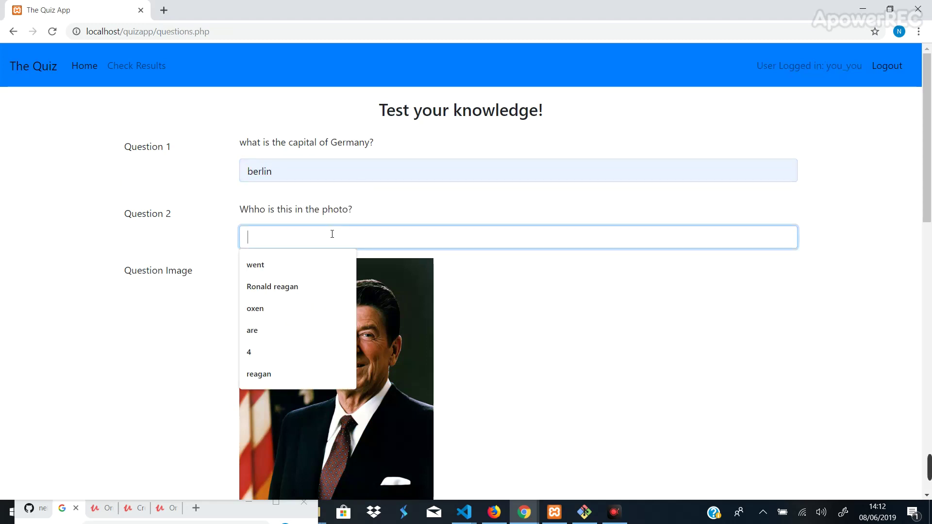
pyautogui.click(292, 287)
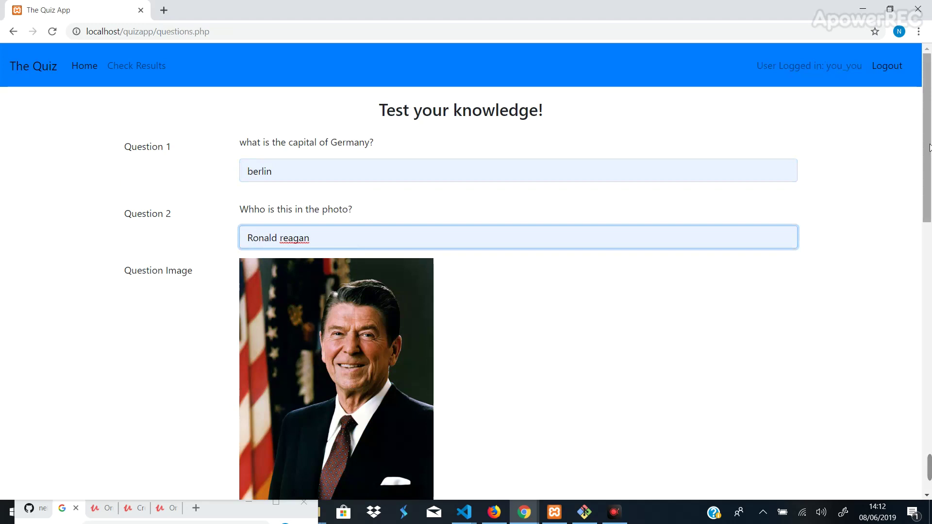
pyautogui.moveTo(929, 147); pyautogui.dragTo(929, 287)
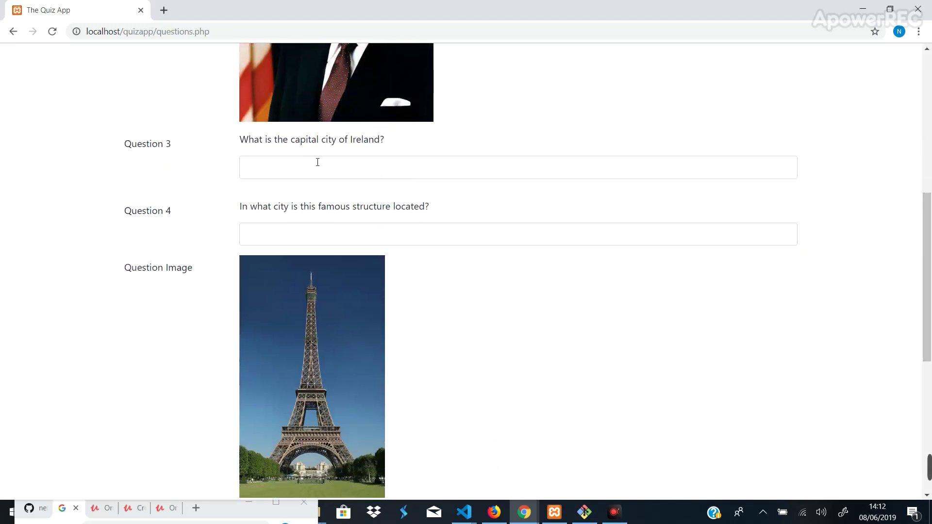
pyautogui.click(317, 161)
pyautogui.click(285, 221)
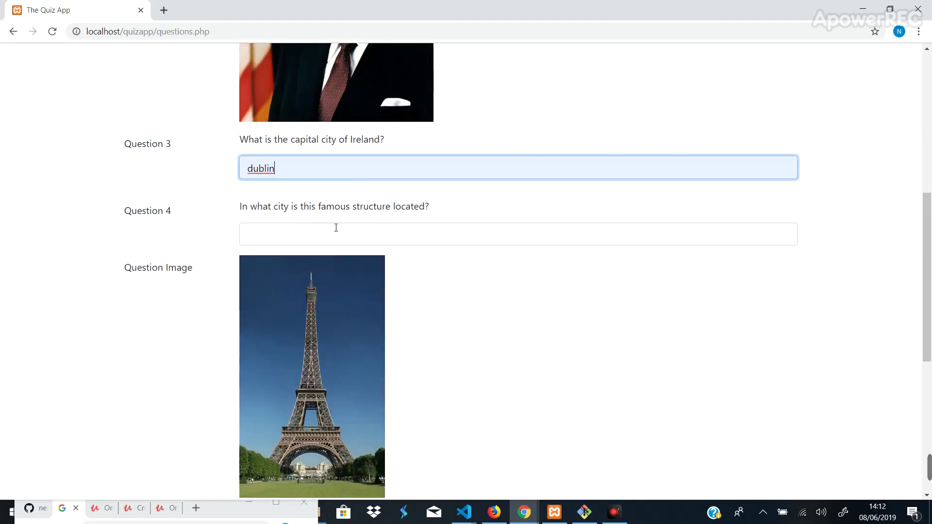
pyautogui.click(364, 235)
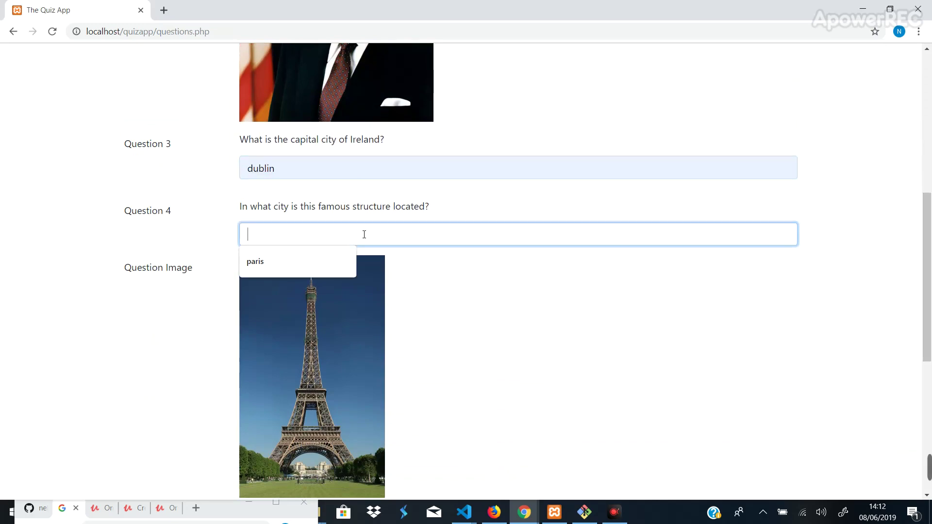
pyautogui.click(300, 262)
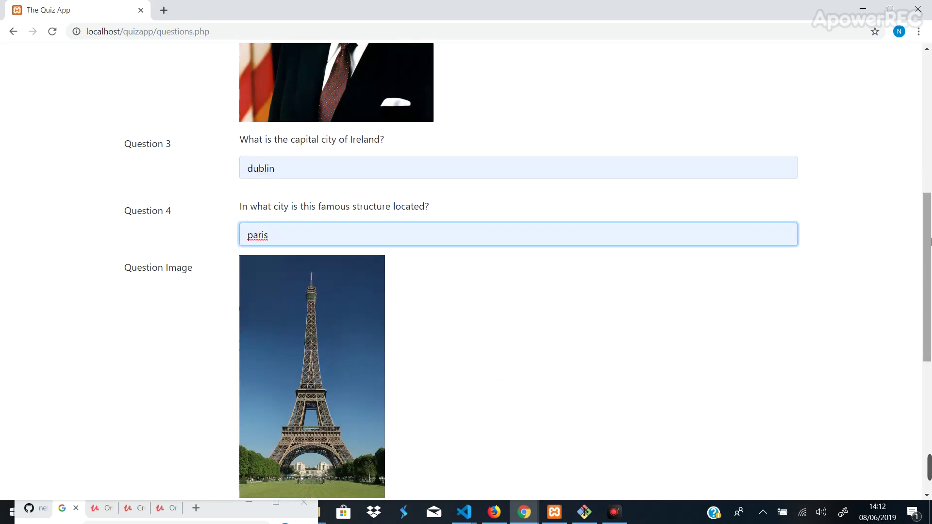
# - Answer question 5 with einstein and submit for a 100% result
pyautogui.moveTo(927, 226); pyautogui.dragTo(929, 354)
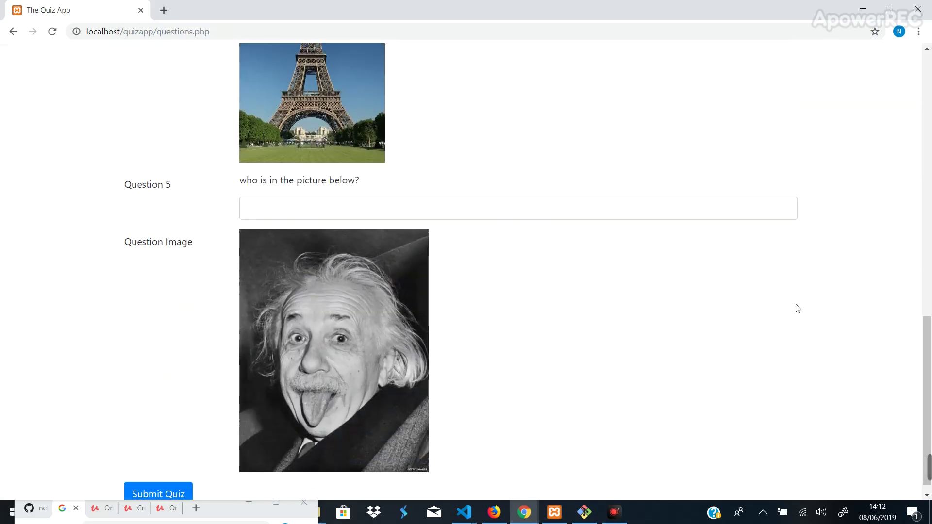
pyautogui.click(350, 209)
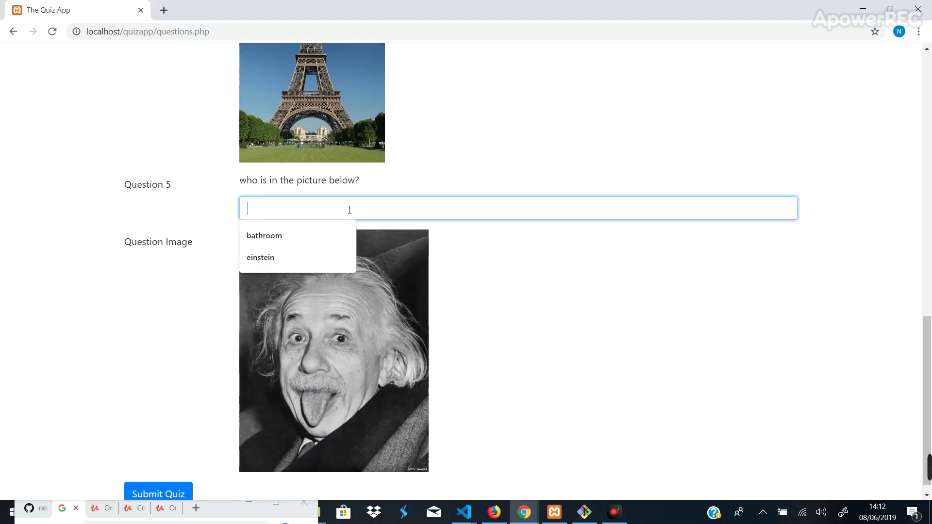
pyautogui.click(270, 258)
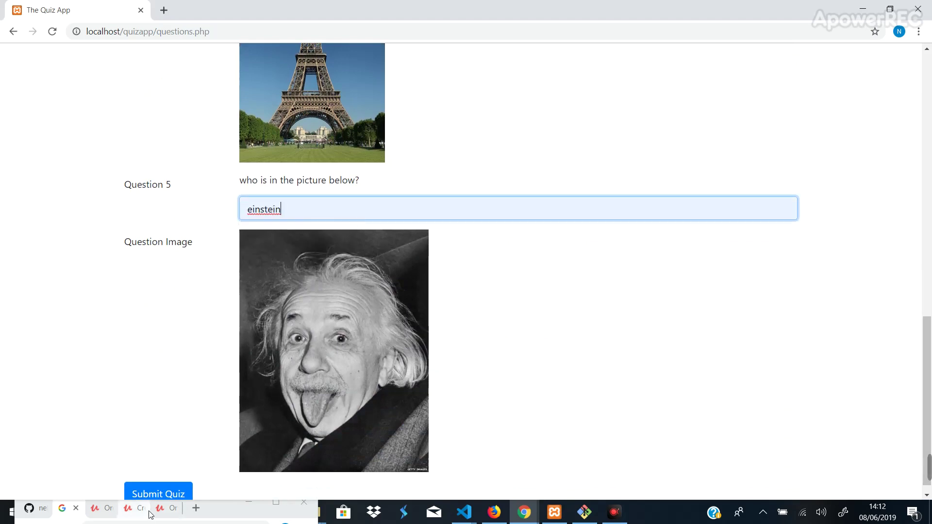
pyautogui.click(149, 494)
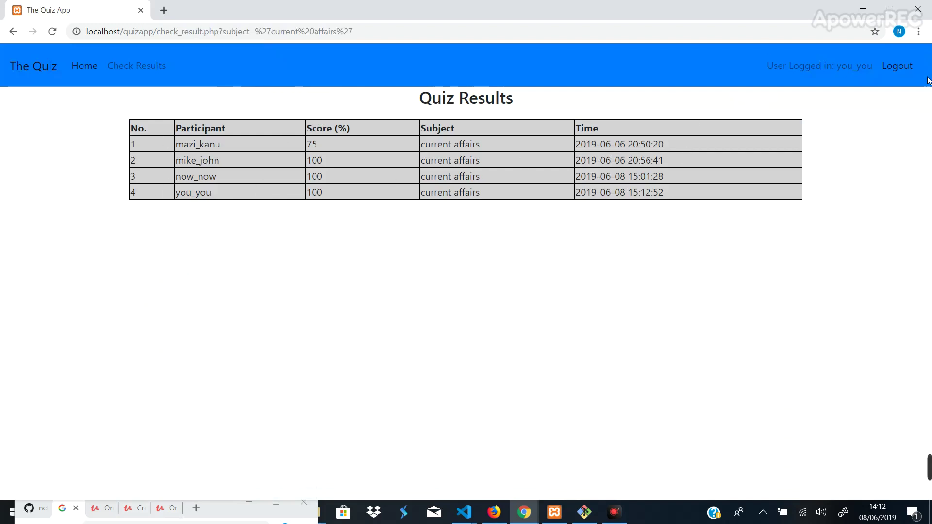
# - Log out, then enter the admin account's e-mail from autofill and its password
pyautogui.click(900, 70)
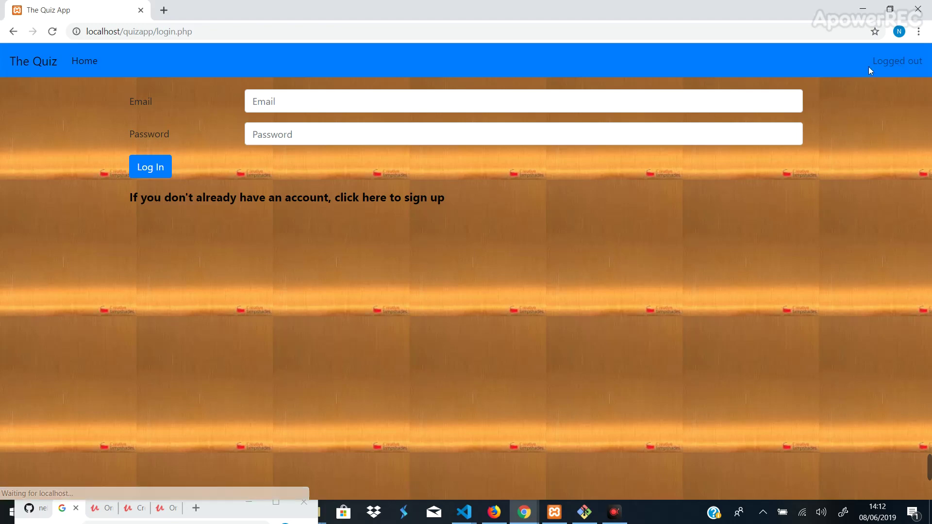
pyautogui.click(490, 100)
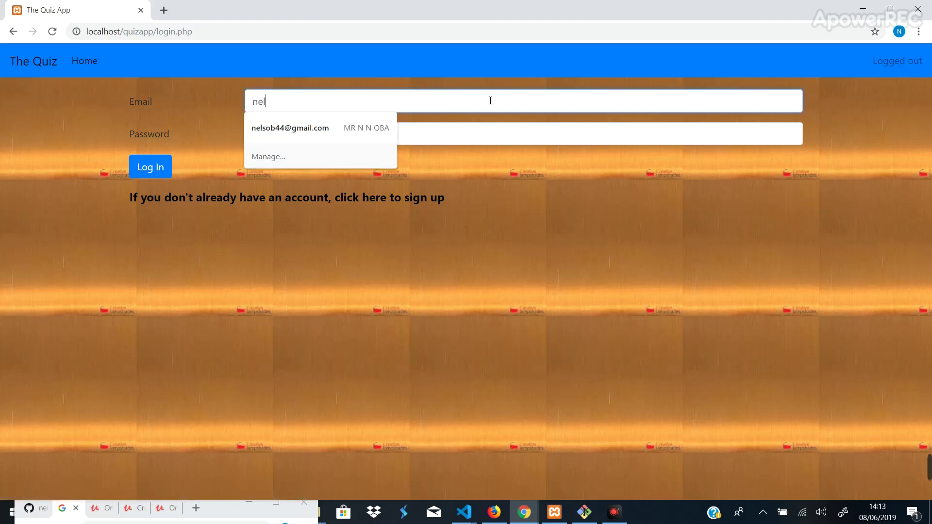
pyautogui.click(321, 127)
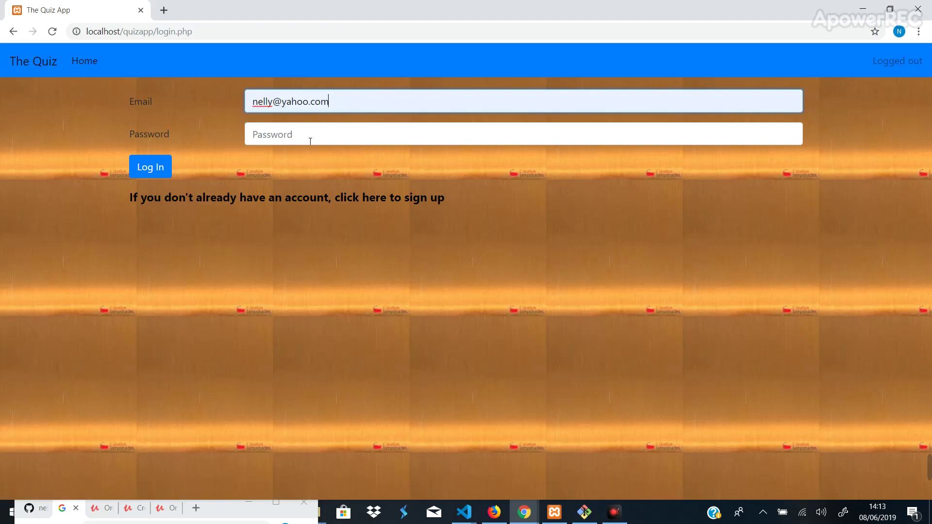
pyautogui.click(307, 135)
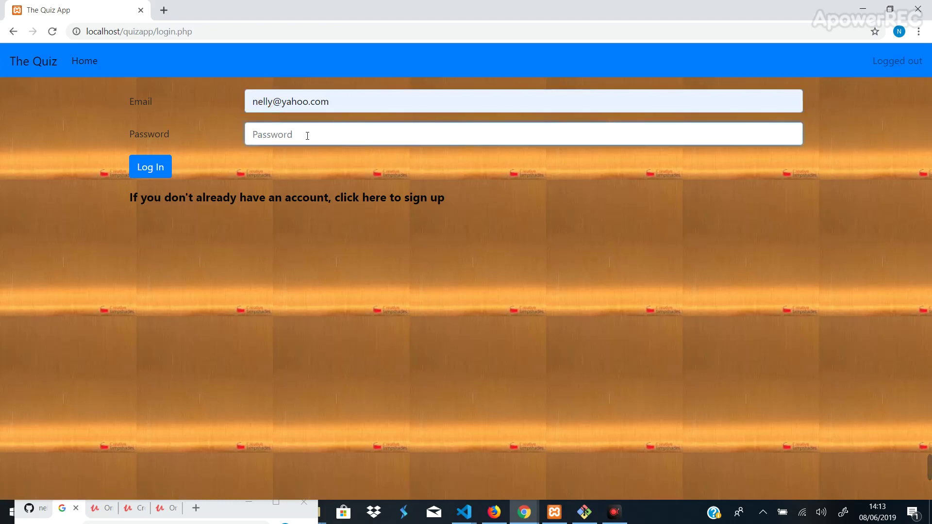
pyautogui.write('•••••••')
# - Log in as admin and open the general knowledge question upload form
pyautogui.click(163, 167)
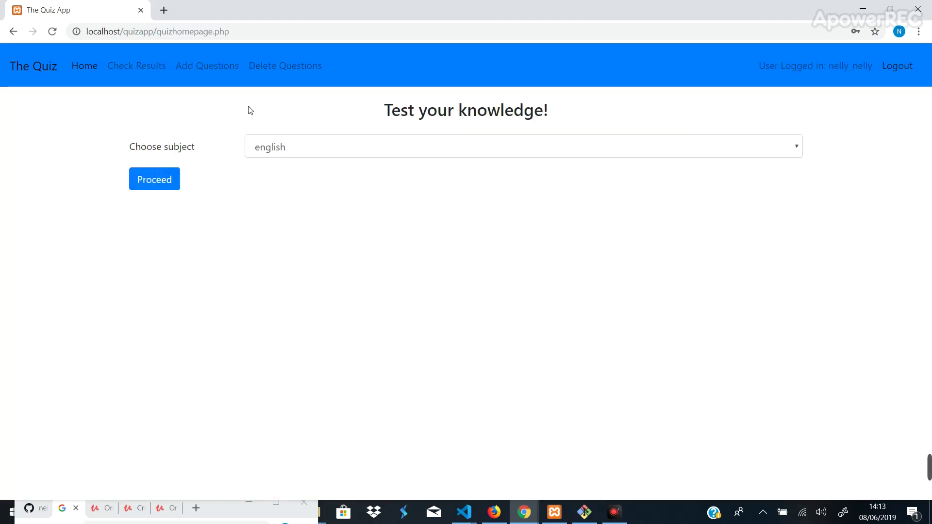
pyautogui.click(200, 71)
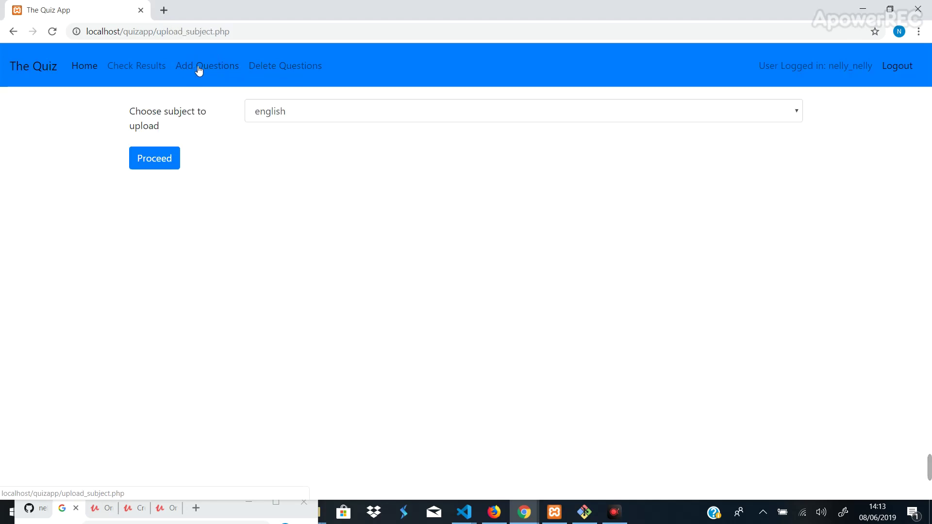
pyautogui.click(296, 112)
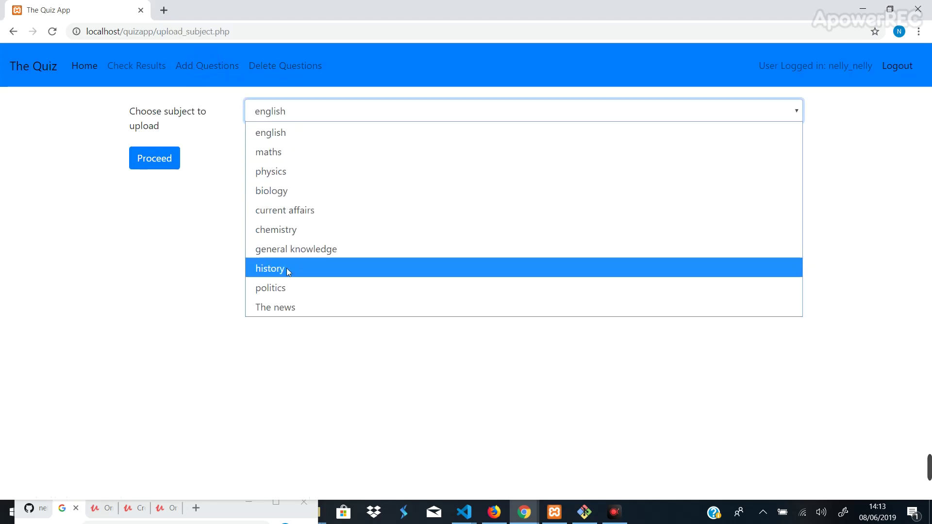
pyautogui.click(312, 252)
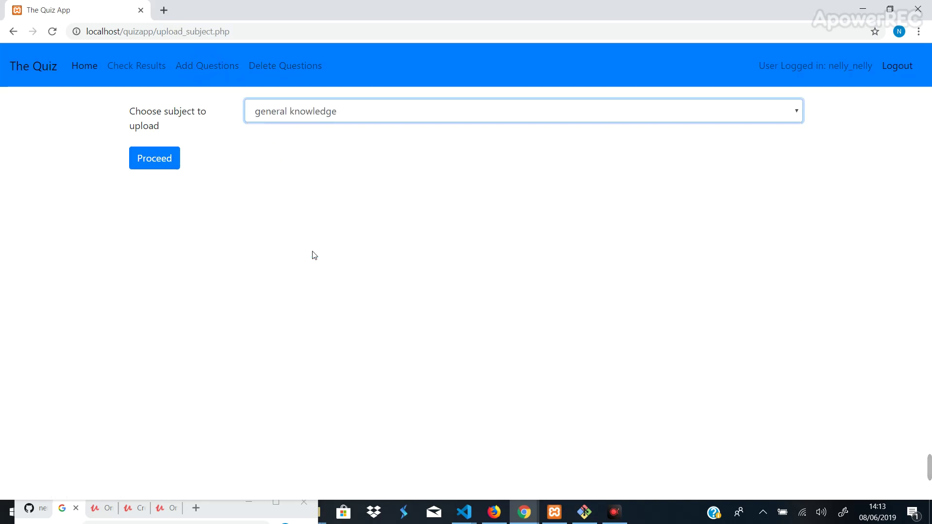
pyautogui.click(168, 165)
# - Upload Question 1 'What is the capital city of Kenya?' with answer nairobi
pyautogui.click(351, 143)
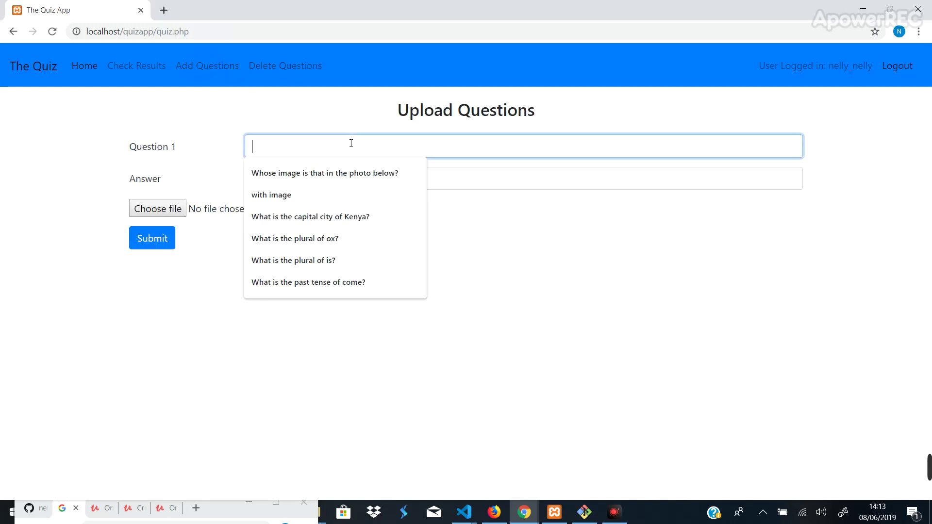
pyautogui.click(336, 218)
pyautogui.click(314, 175)
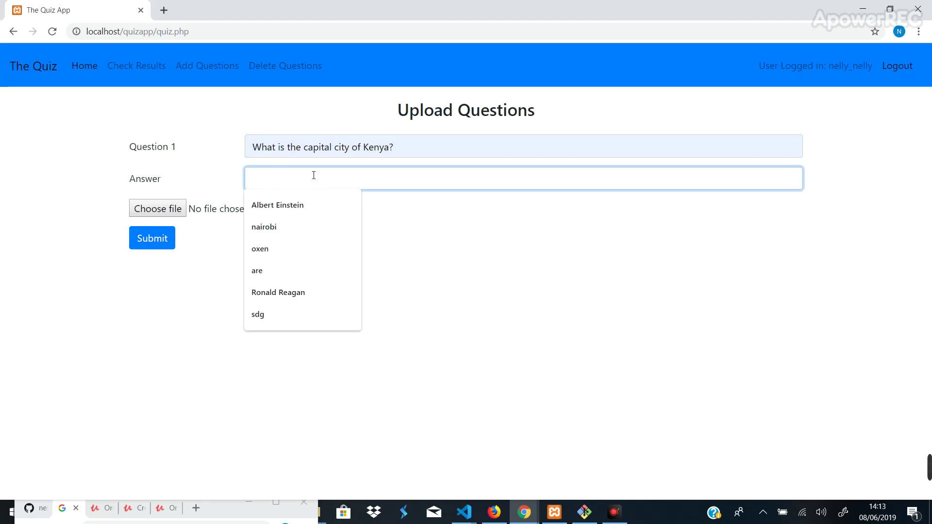
pyautogui.click(302, 229)
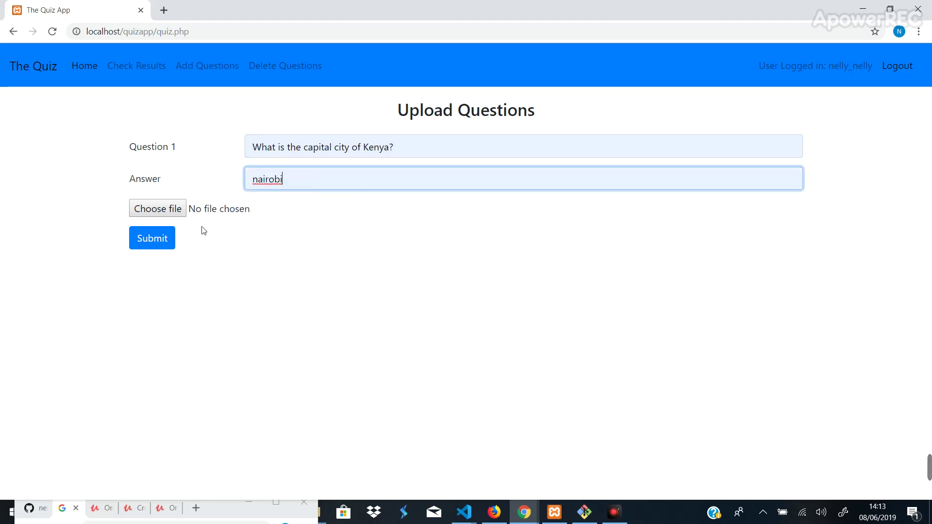
pyautogui.click(165, 242)
# - Choose general knowledge again and proceed to the question upload form
pyautogui.click(280, 112)
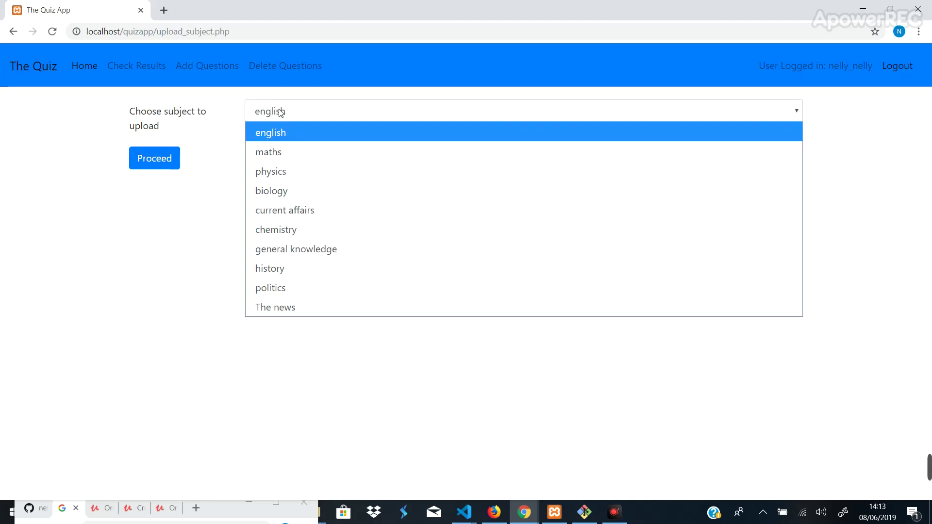
pyautogui.click(286, 250)
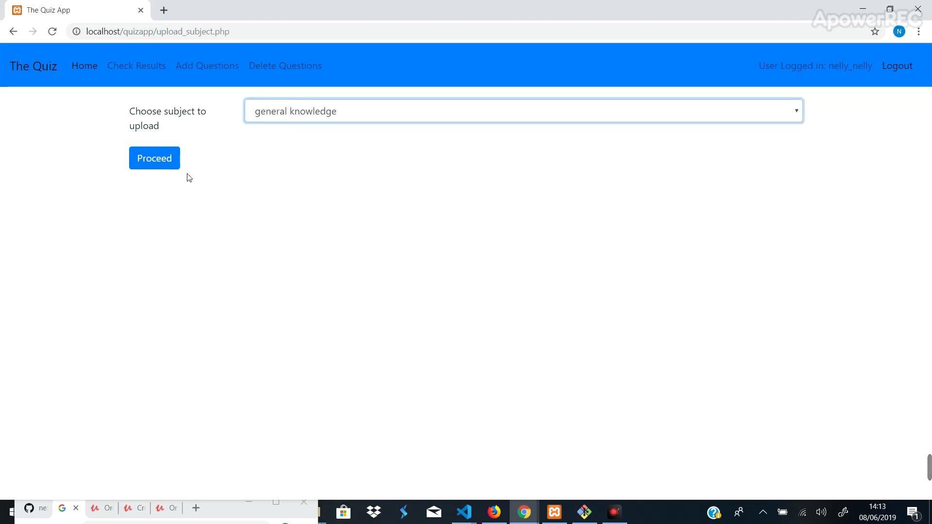
pyautogui.click(151, 157)
# - Fill Question 2 'Whose image is that in the photo below?' with answer Ronald Reagan
pyautogui.click(285, 143)
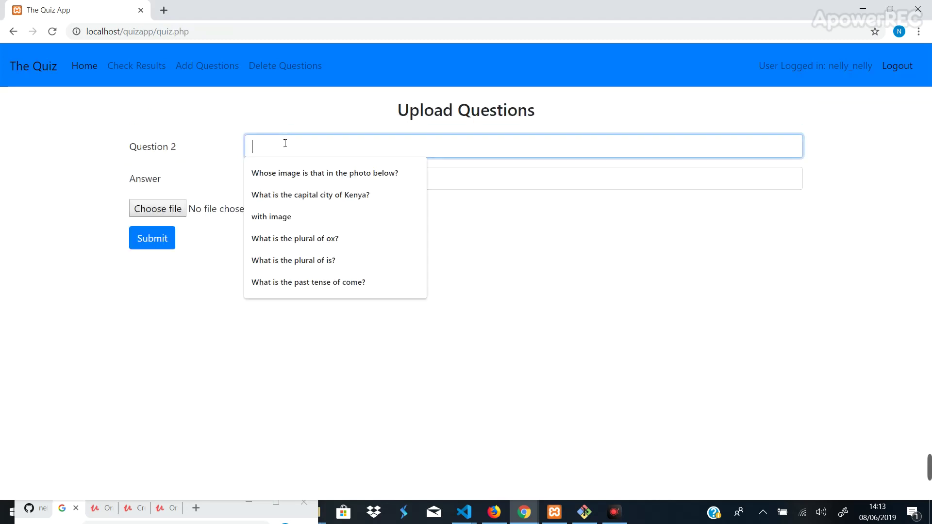
pyautogui.click(301, 179)
pyautogui.click(280, 178)
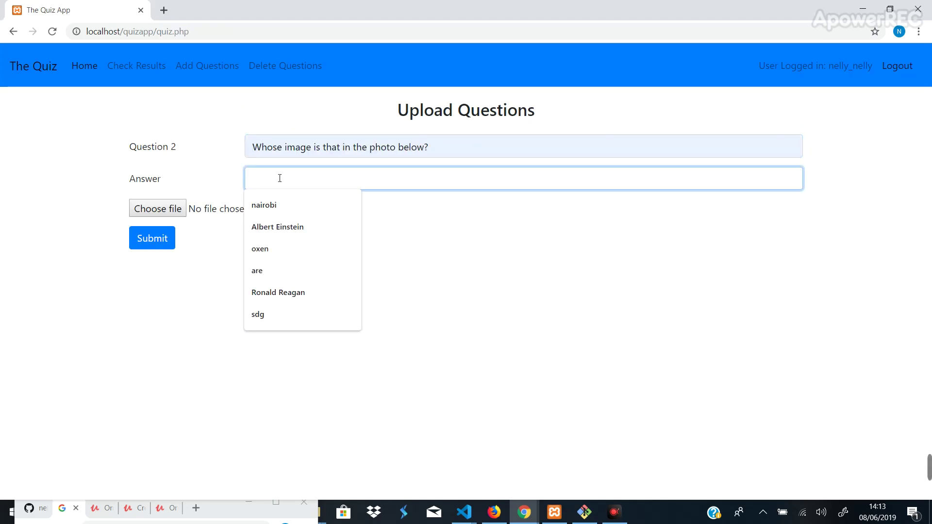
pyautogui.click(277, 292)
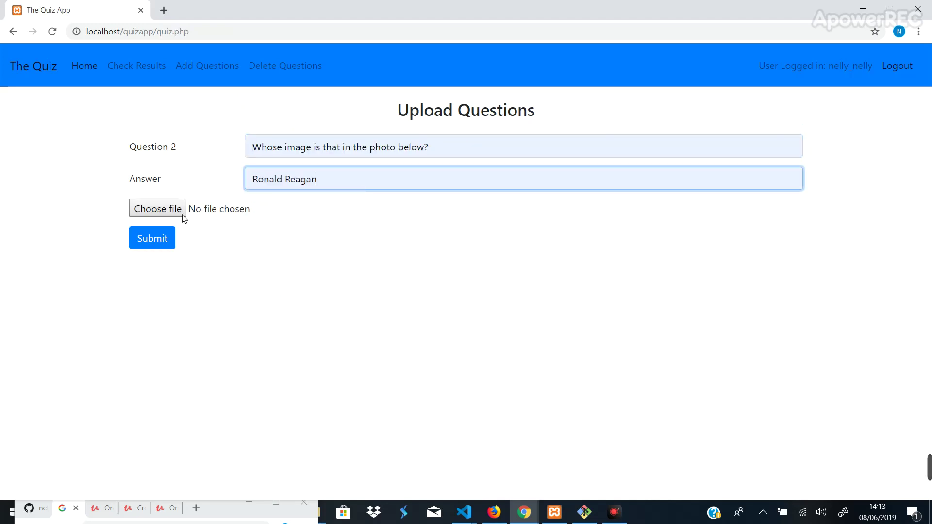